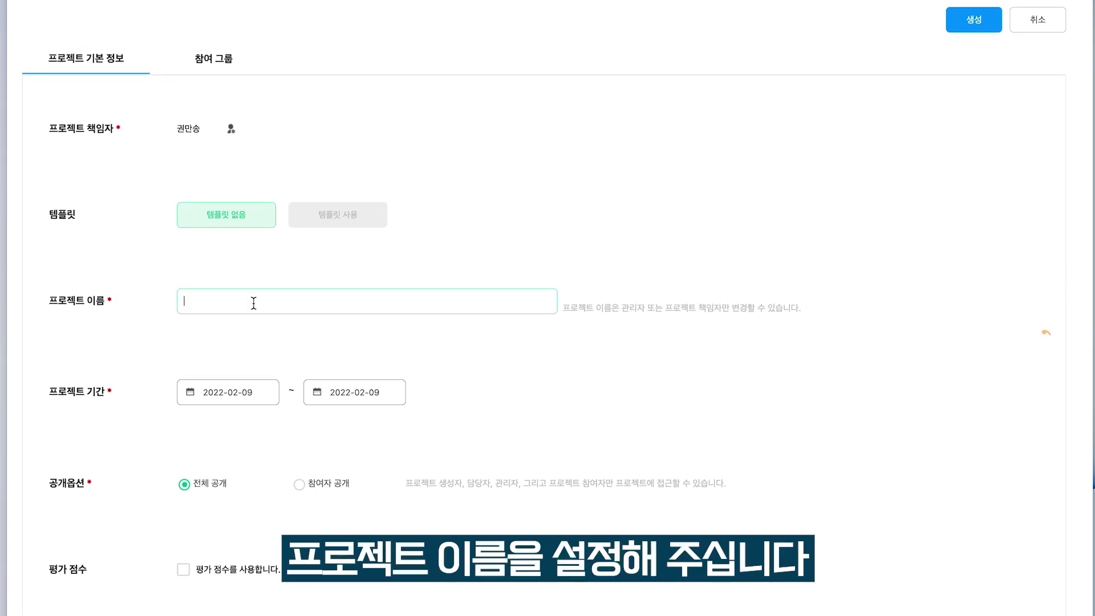
- Name the project "I사 디지털 마케팅 담당자 신입 채용" and set its end date to 2022-03-09
type("1ㅅ")
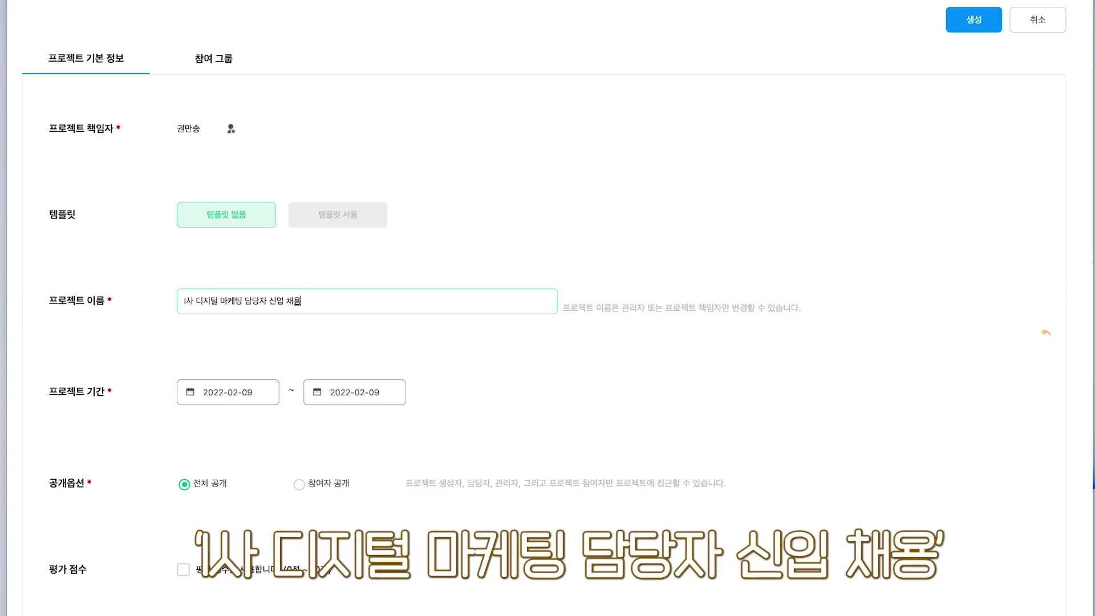
left_click(342, 392)
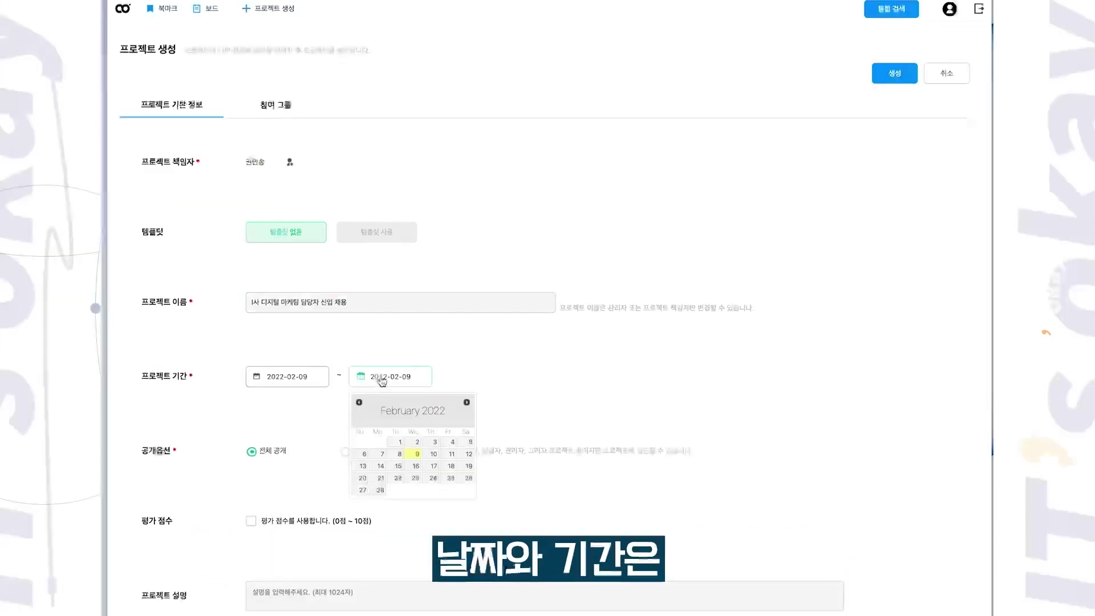
left_click(467, 404)
left_click(417, 456)
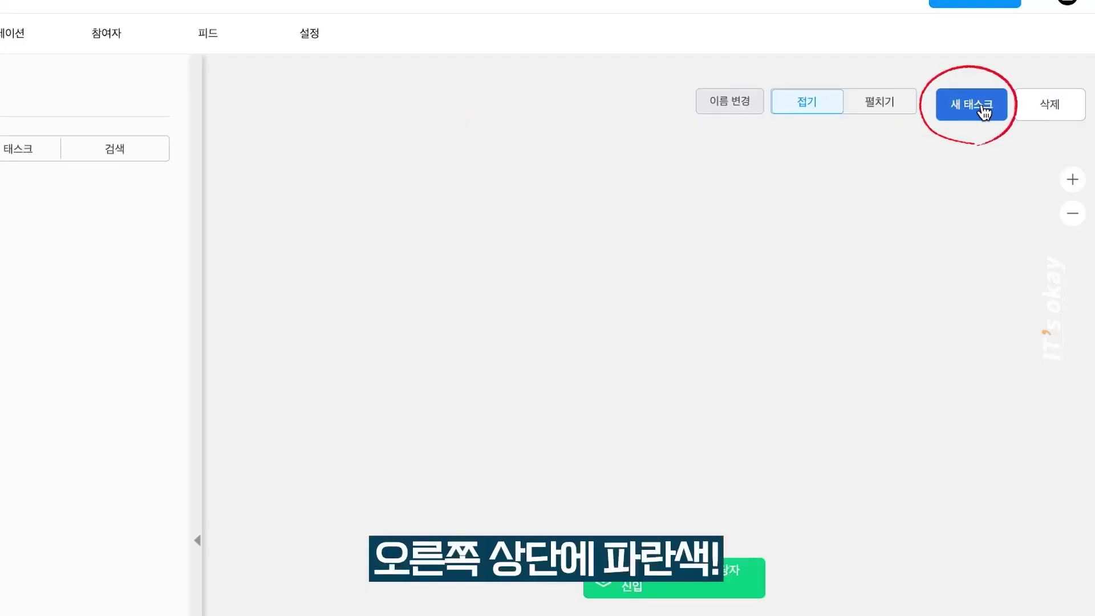
- Create the top-level tasks 서류 제출, 1차 면접, 2차 면접, AI 면접, 3차 최종 면접 and 최종합격 및 입사
left_click(960, 121)
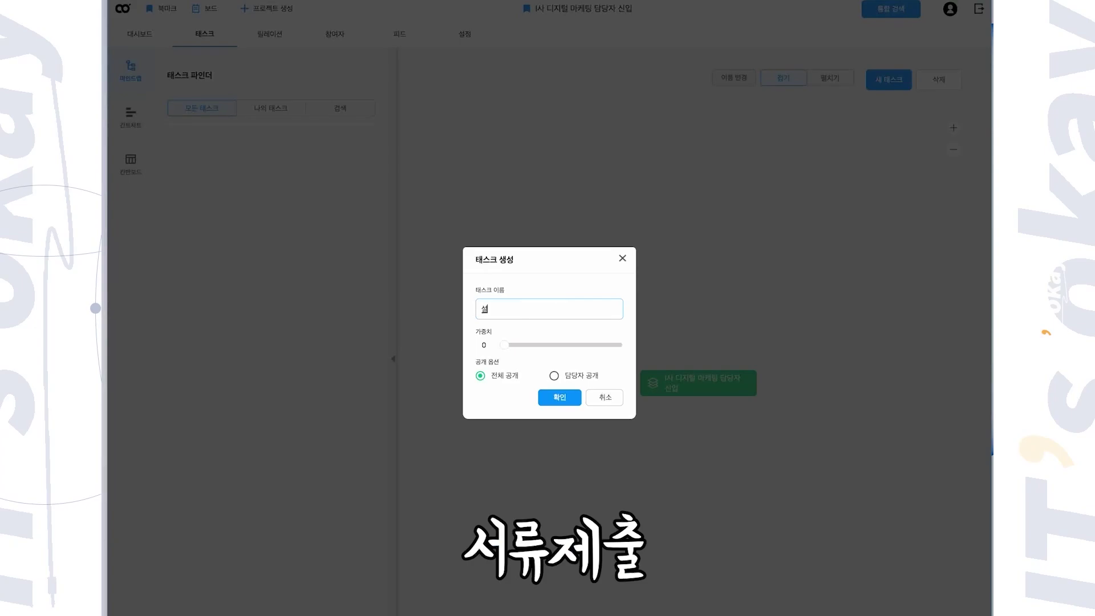
left_click(555, 396)
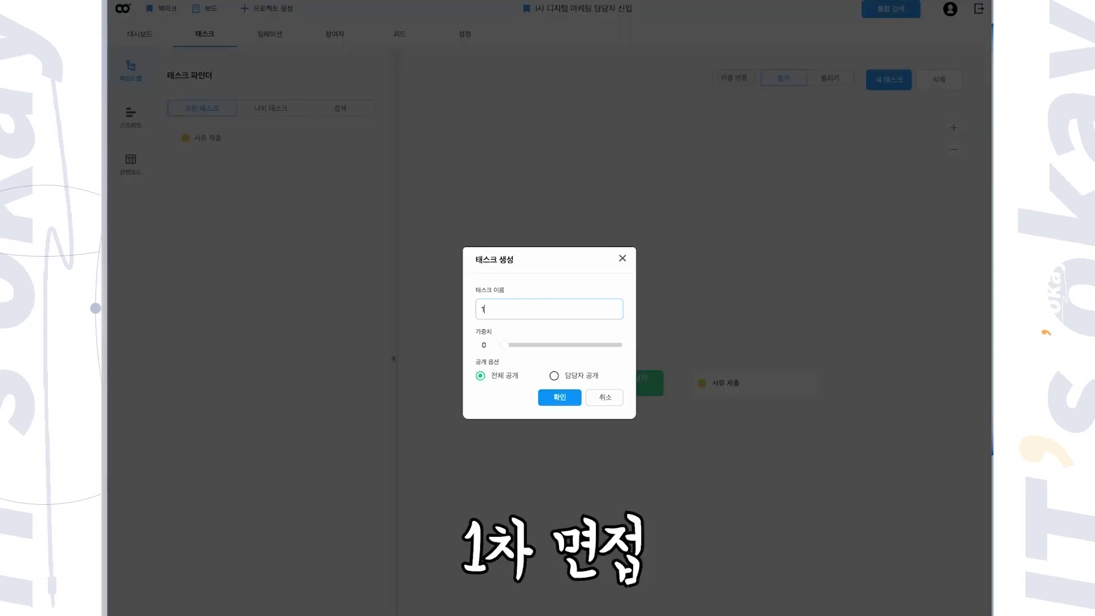
key("Return")
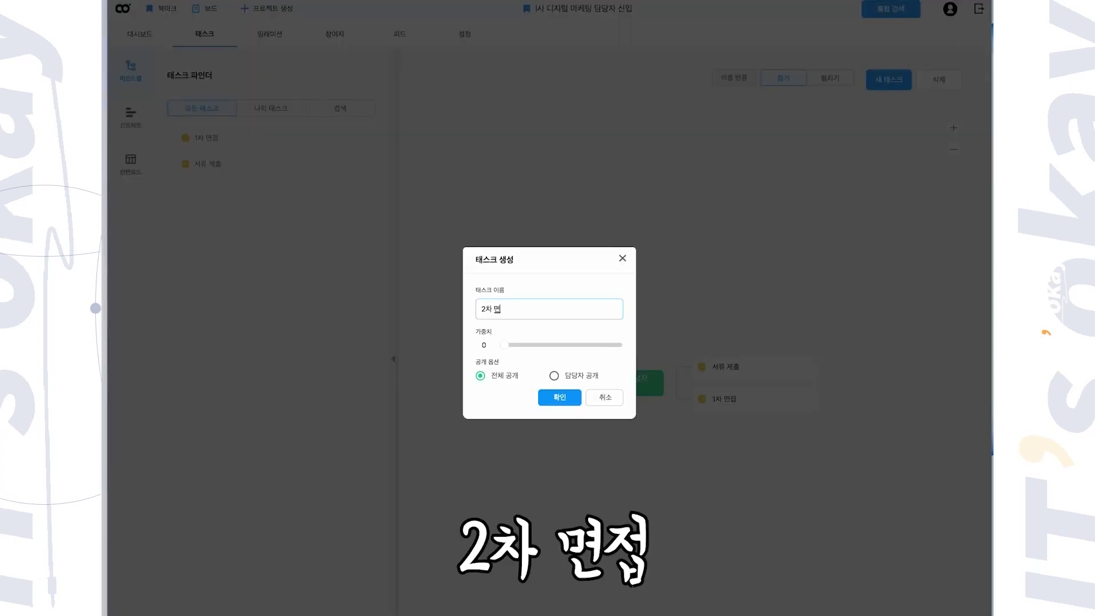
key("Return")
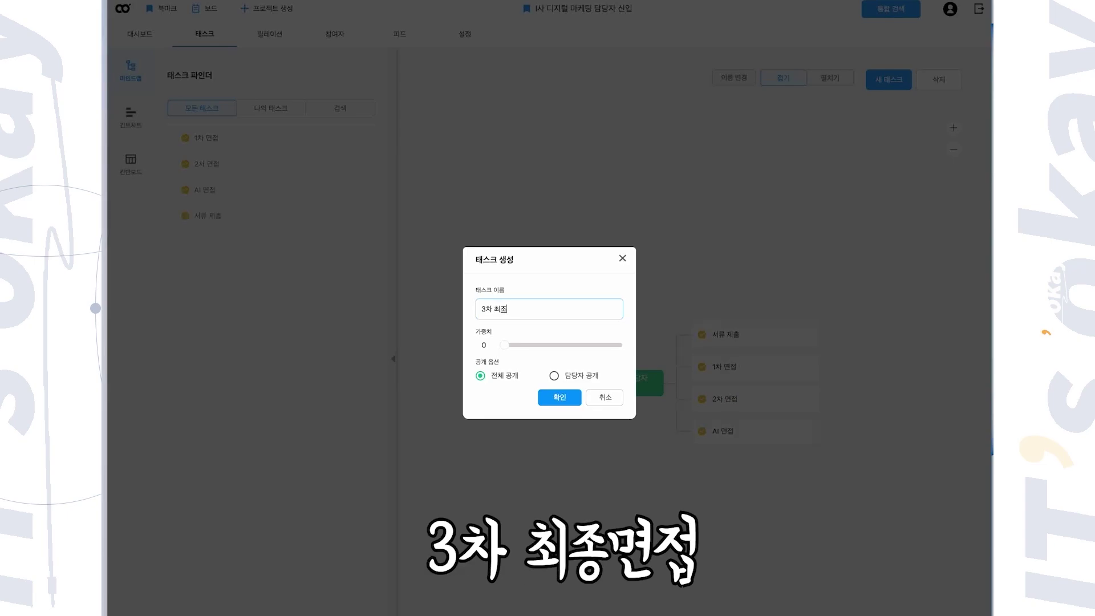
key("Return")
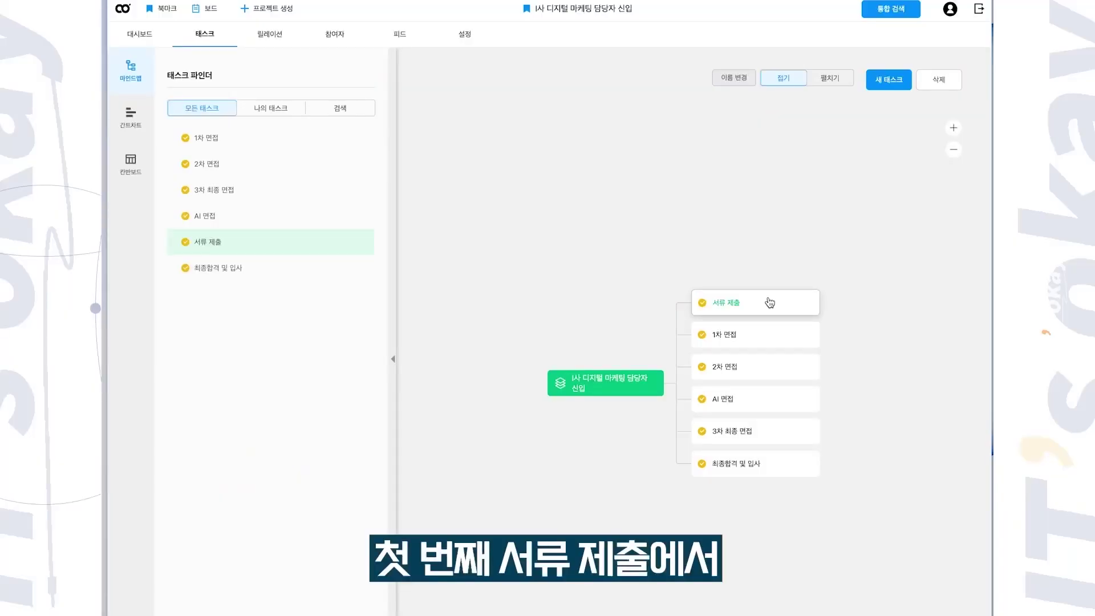
- Add the subtasks 취업지원팀 문의하기, 자소서 첨삭 받기 and 외부 강사 일정 확인하기 under 서류 제출
left_click(770, 303)
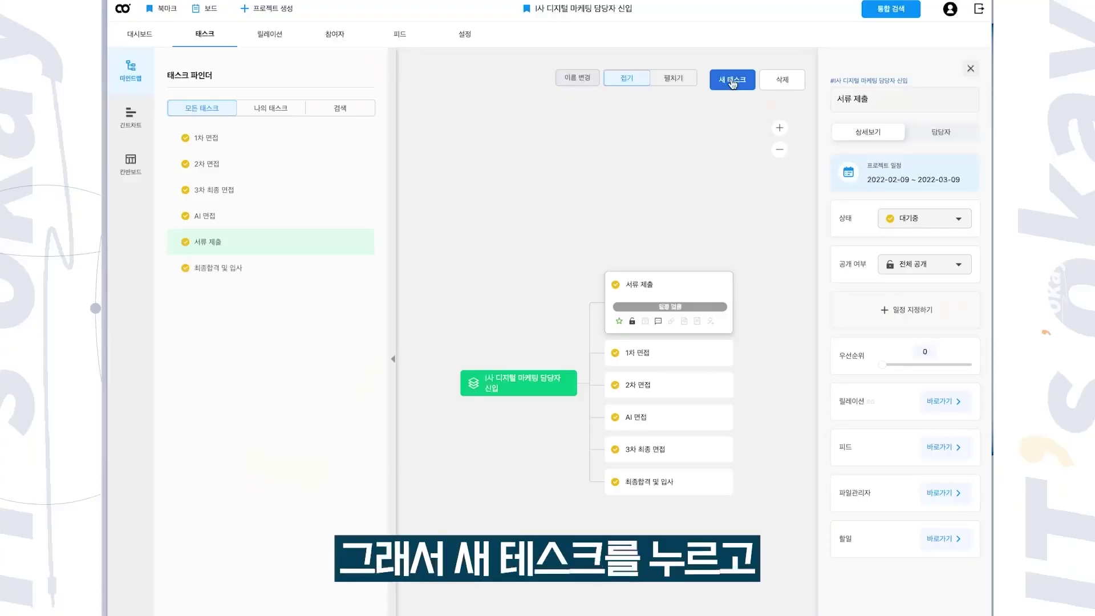
left_click(732, 81)
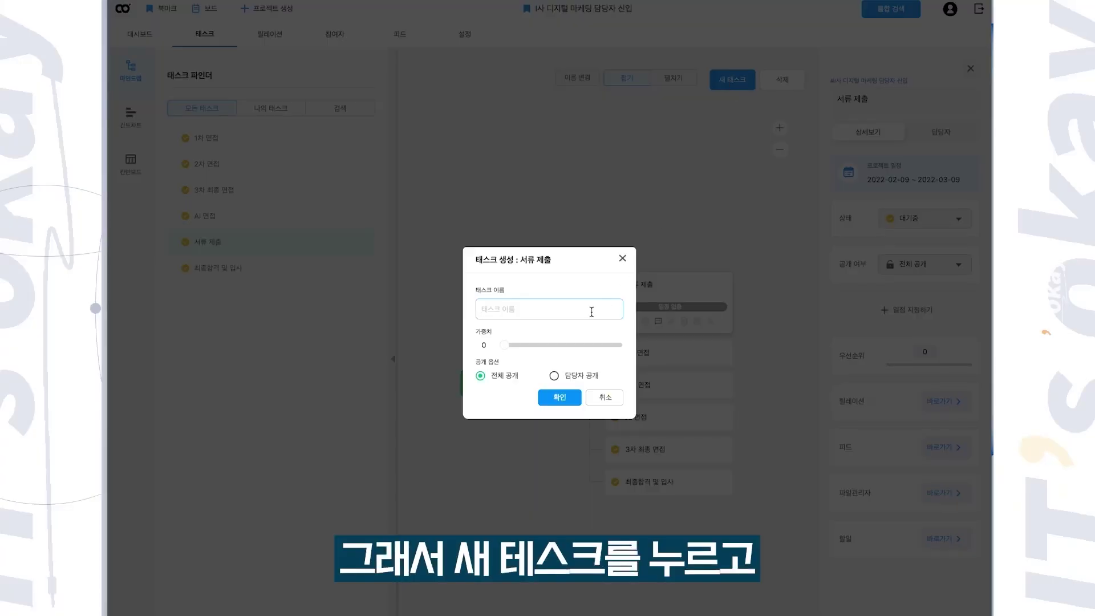
type("취")
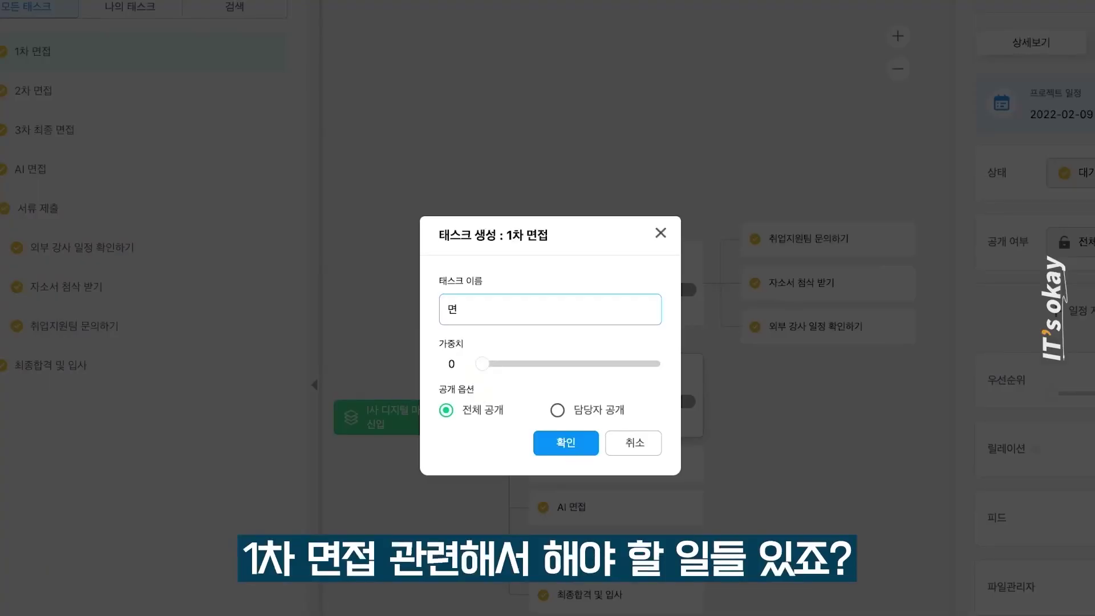
- Add the subtasks 예상 질문 리스트업 and 모의 면접 신청하기 under 1차 면접
key("BackSpace")
type("예상 지문 리스트업")
key("Return")
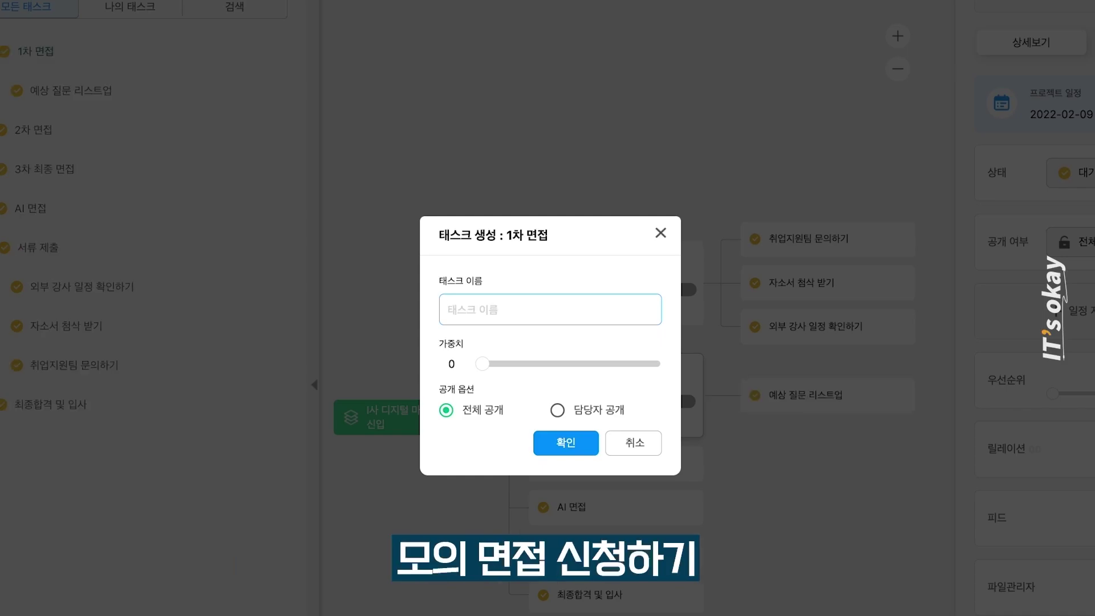
type("모의 면접 신청하기")
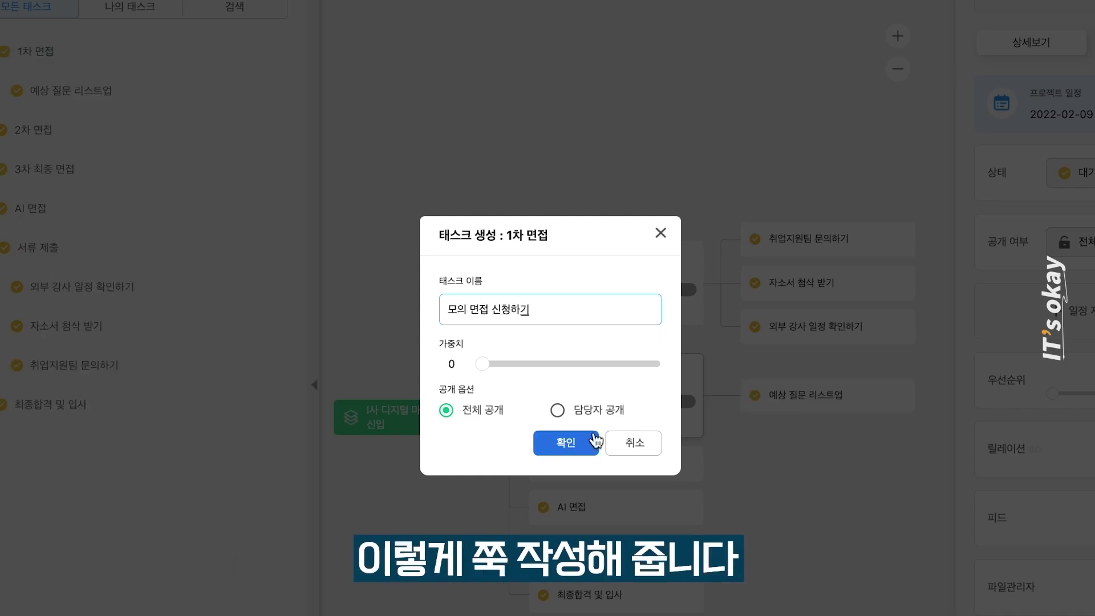
left_click(562, 442)
- Add 유튜브 후기 찾아보기 under 2차 면접, and 마이다스 해보기 and 모의 면접 보기 under AI 면접
left_click(616, 483)
key("Tab")
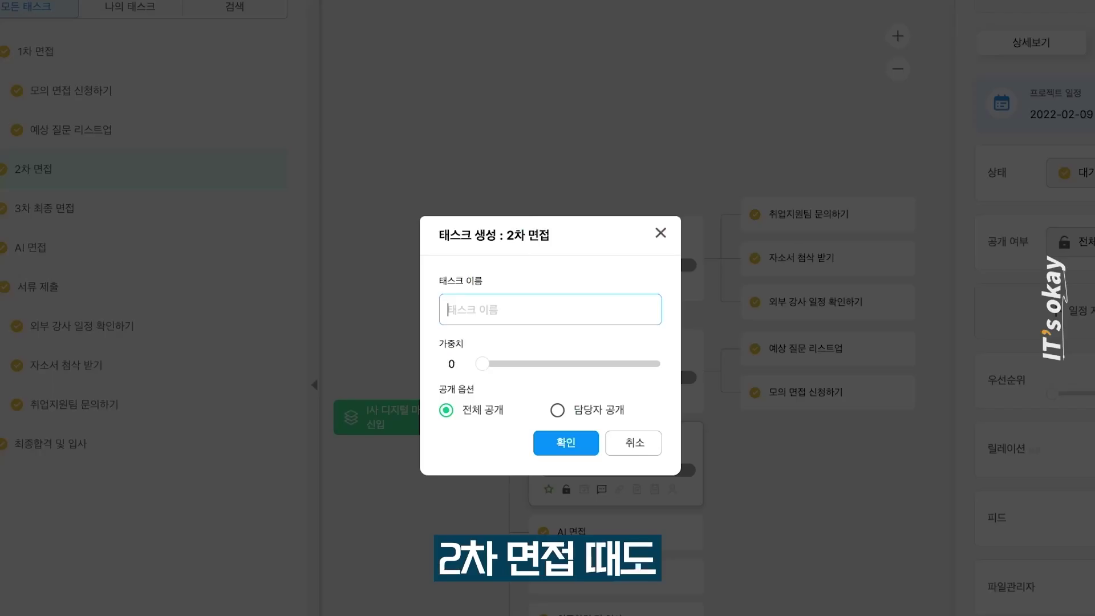
type("튜브 후기")
type("모의 미")
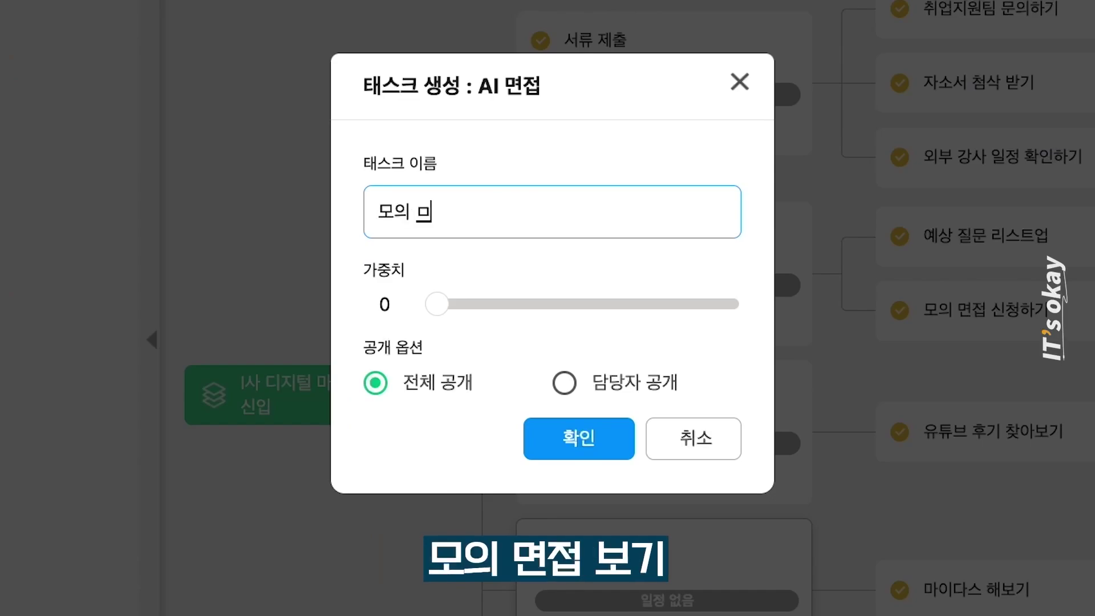
- Add 모의 면접 진행 and 면접 일정 최종 확인 under 3차 최종 면접, and 건강보험 체크 and 필요 서류 제출 under 최종합격 및 입사
type("ㅁ의")
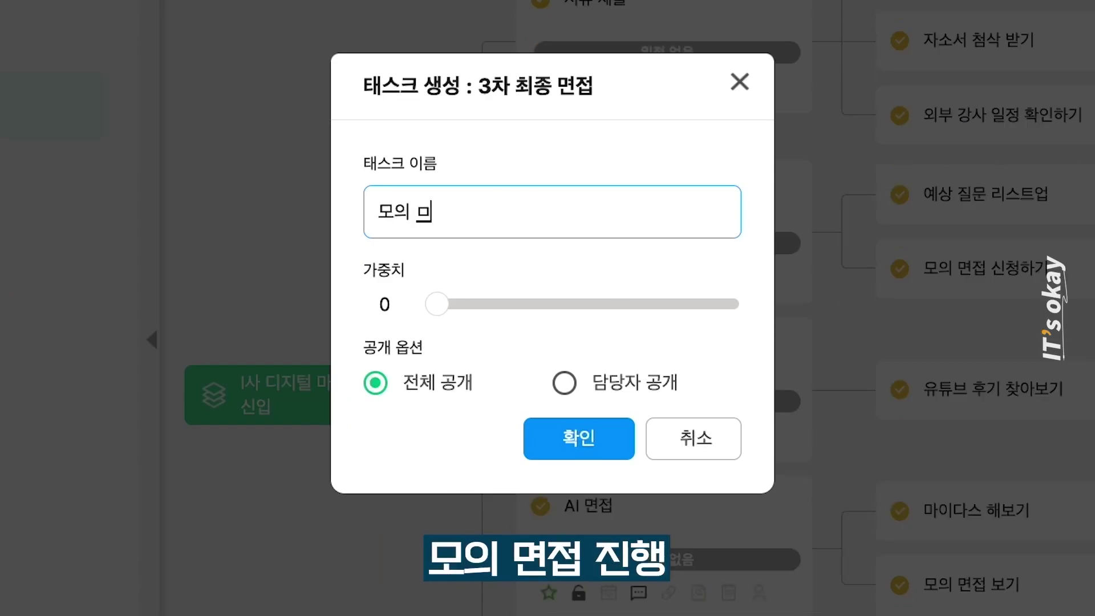
key("Return")
type("며")
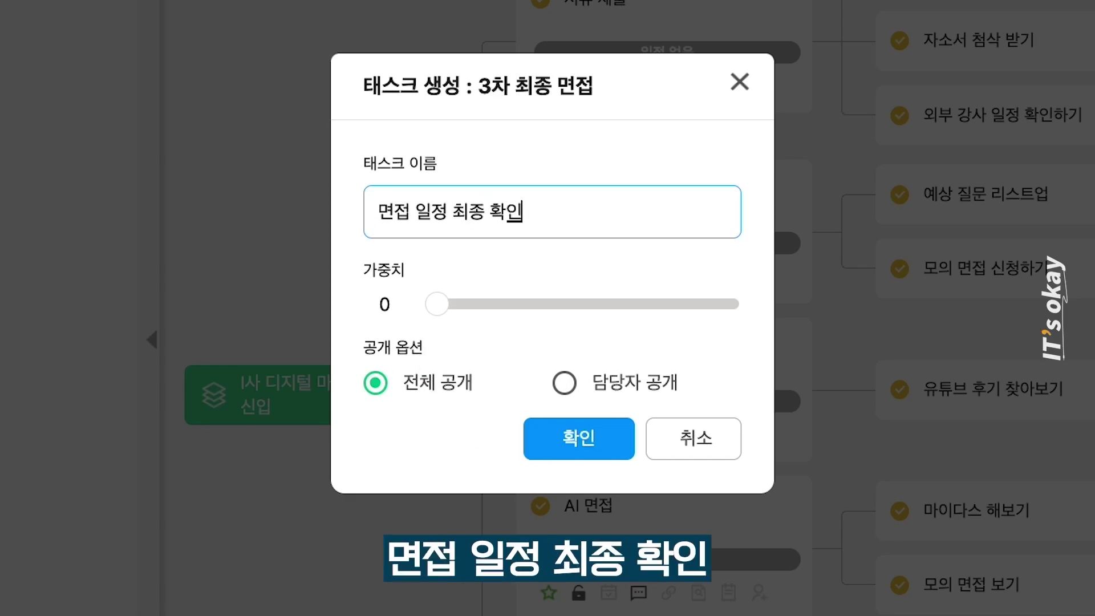
type("필요 서류 제출")
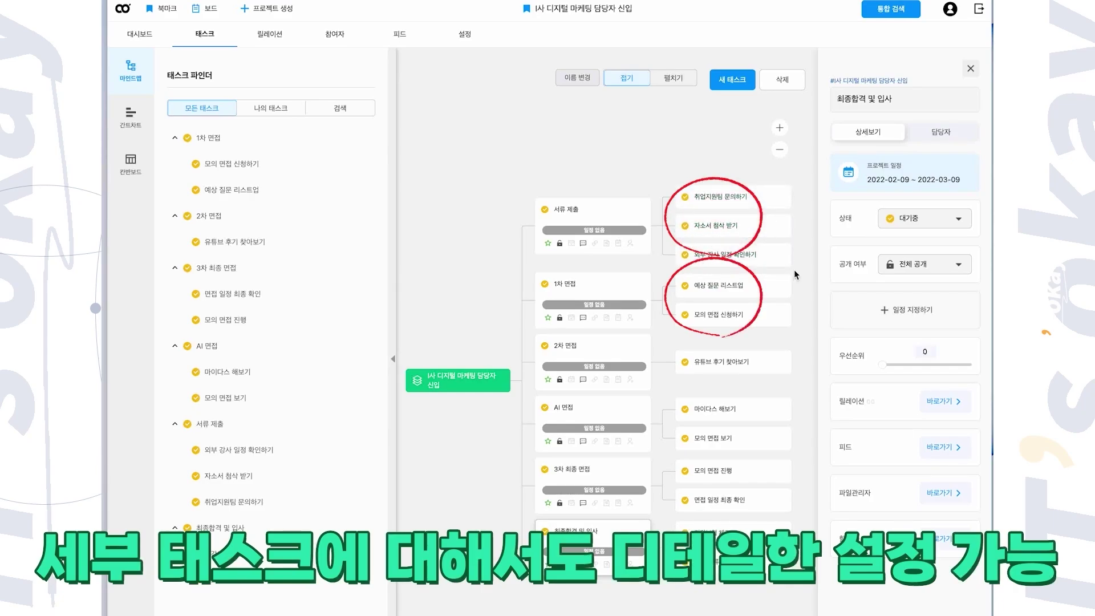
- Open the details of the 취업지원팀 문의하기 subtask and view its assignee (담당자) section
left_click(747, 201)
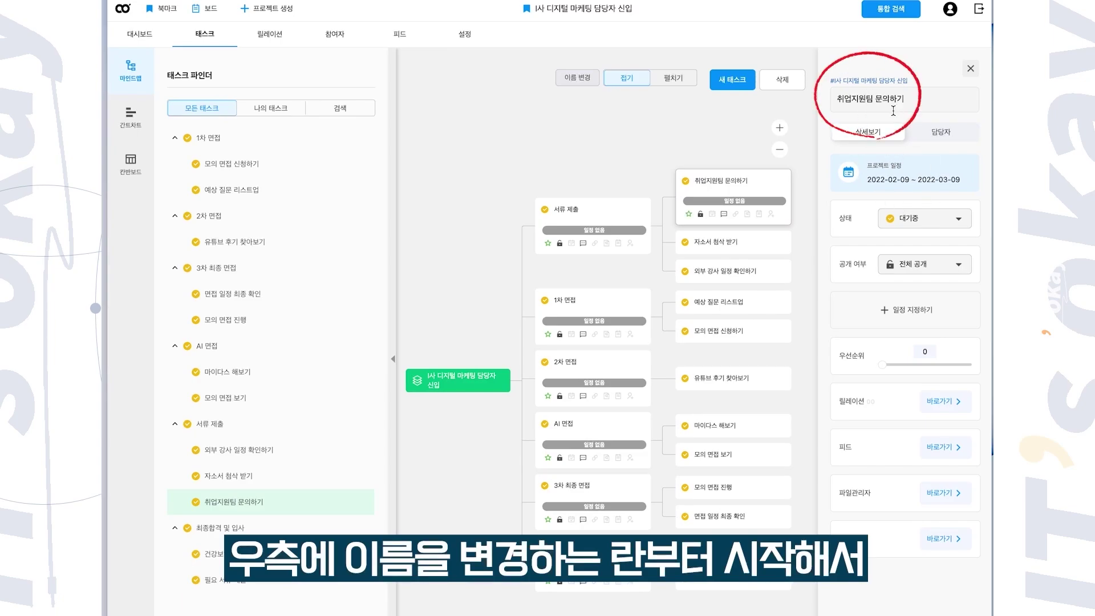
left_click(952, 132)
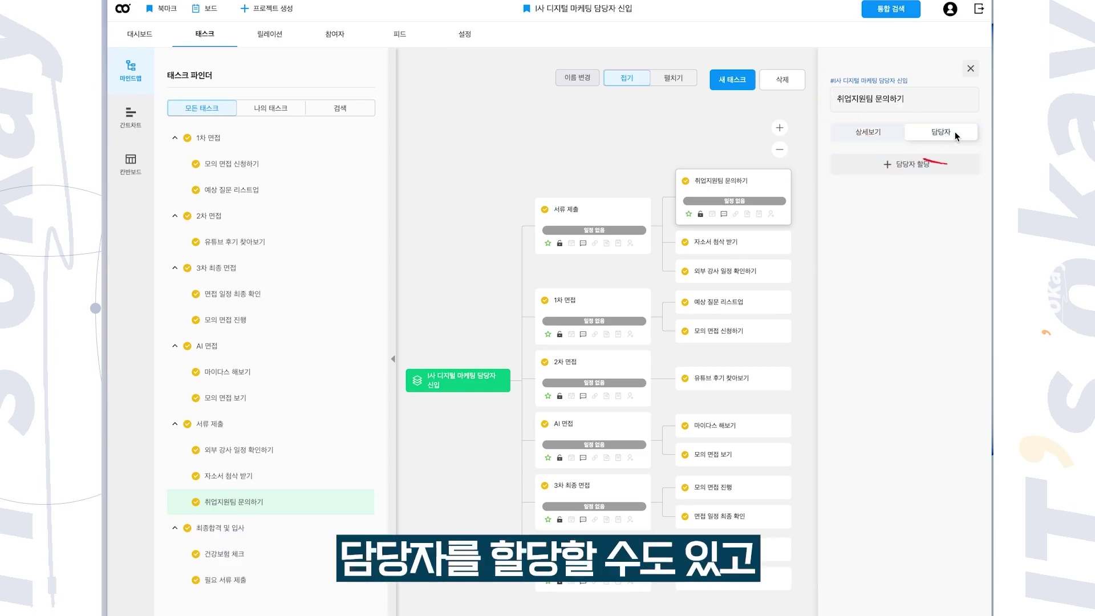
left_click(886, 129)
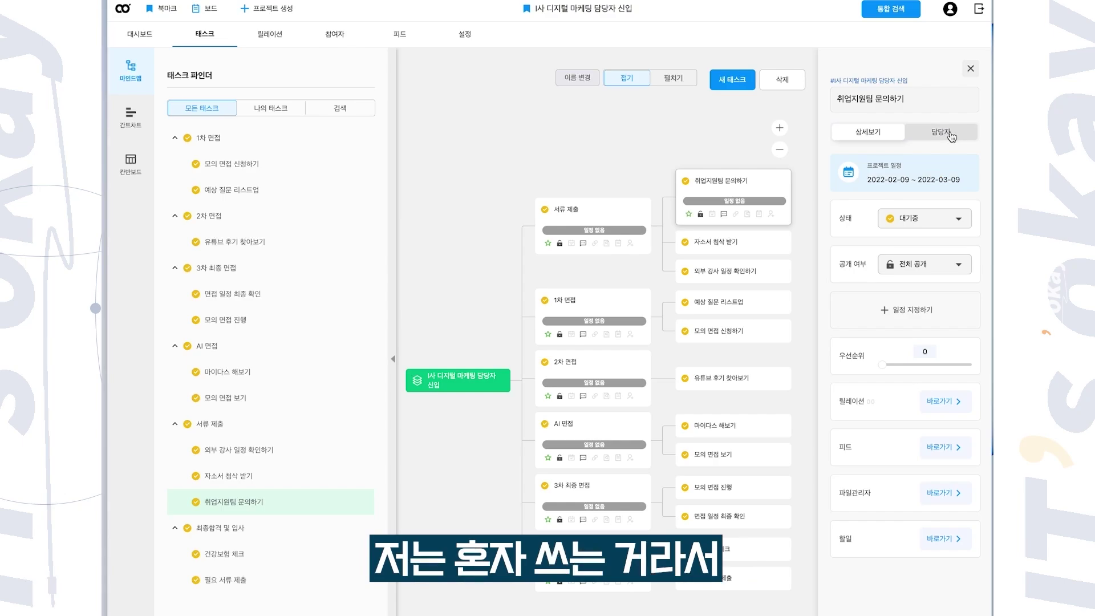
- Examine the status and visibility options of 취업지원팀 문의하기, choosing 전체 공개 as the visibility
left_click(935, 218)
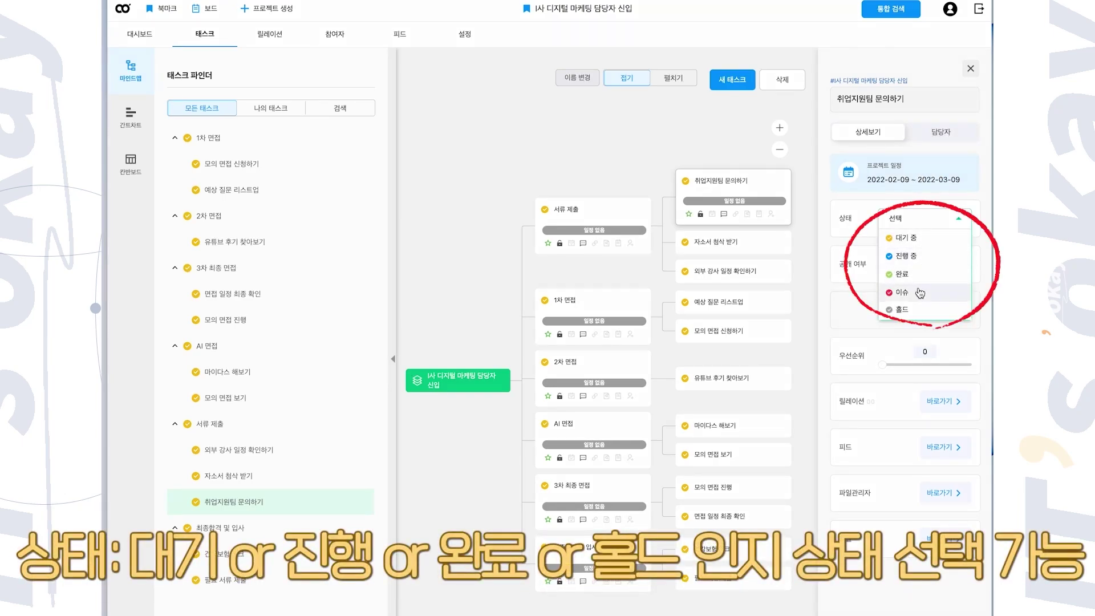
left_click(942, 218)
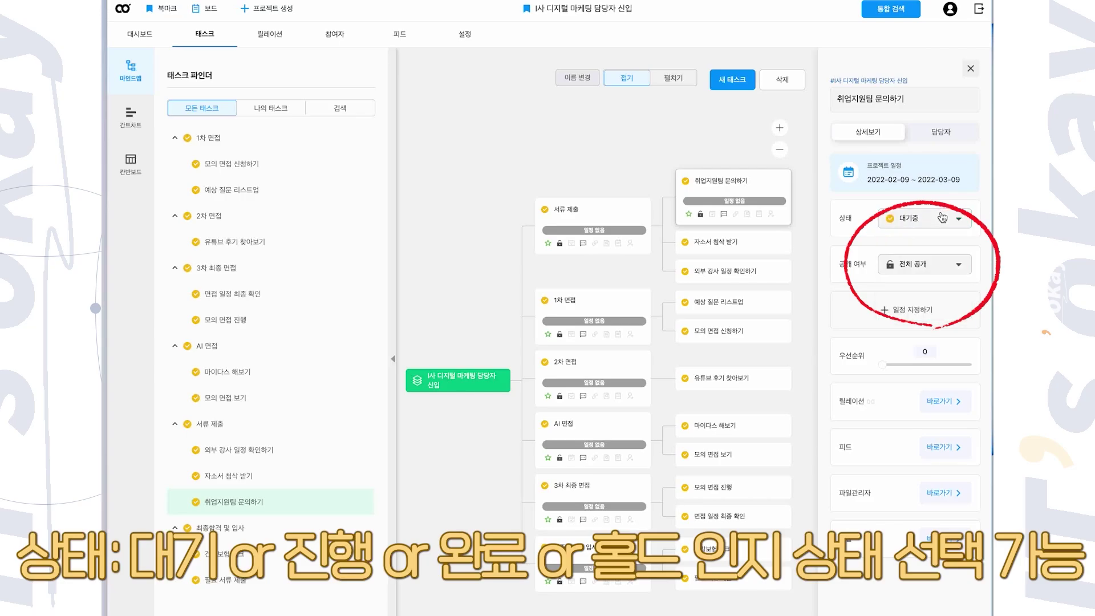
left_click(924, 268)
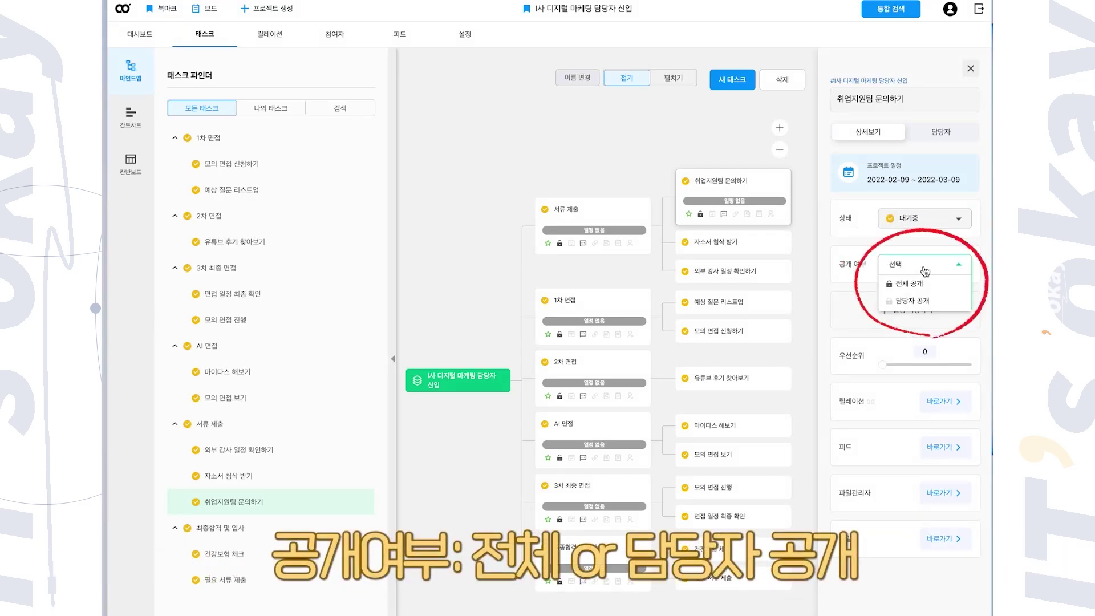
left_click(910, 284)
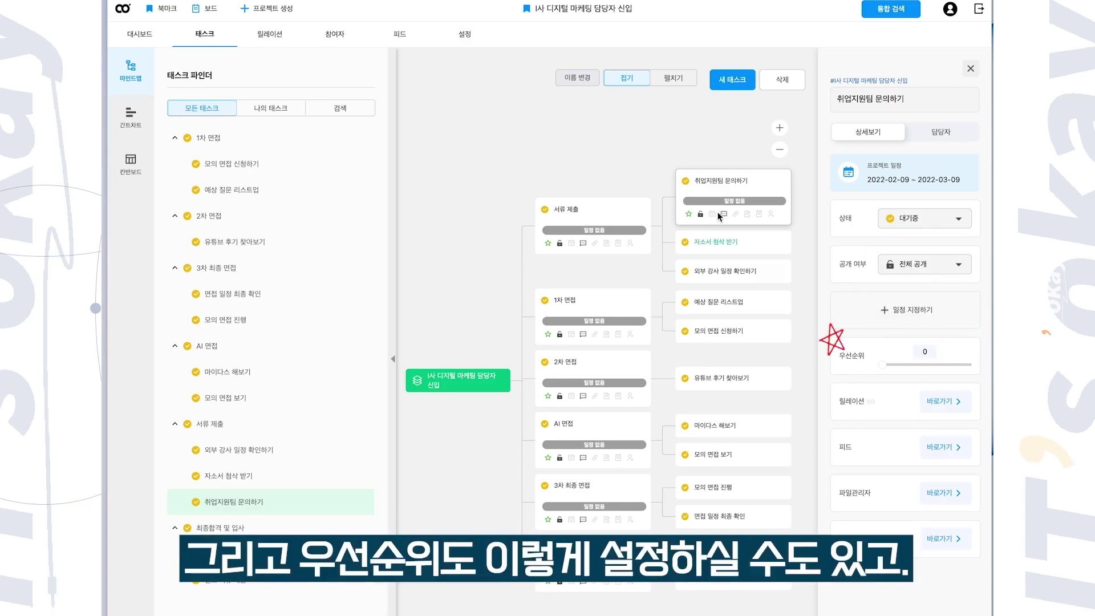
- View the 할일 (to-do) area of 취업지원팀 문의하기 and check its assignee section again
left_click(944, 539)
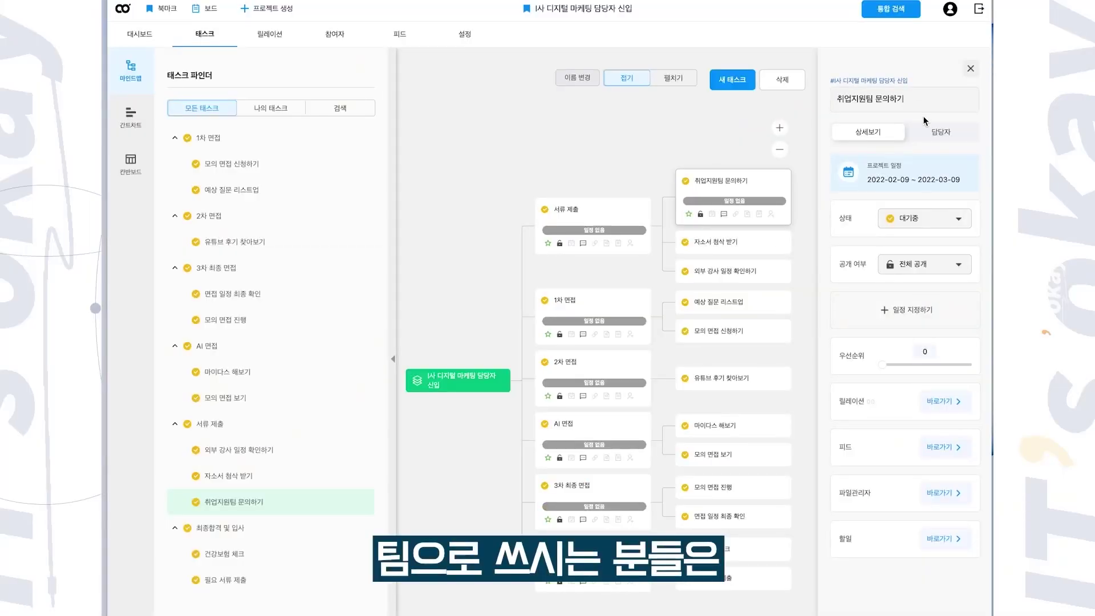
left_click(932, 130)
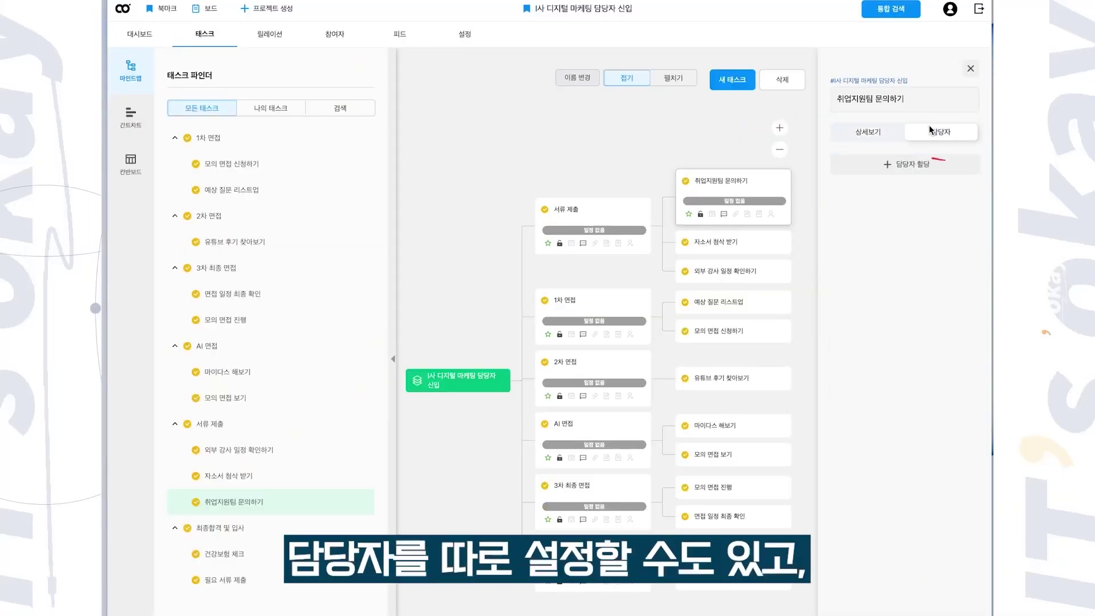
left_click(870, 137)
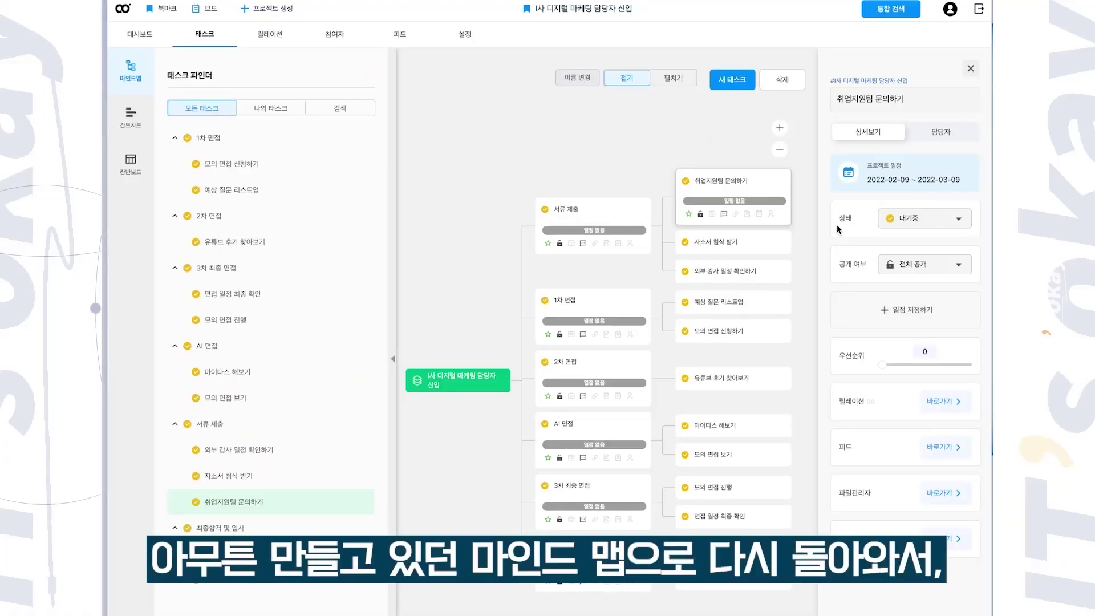
- Reselect the 취업지원팀 문의하기 subtask in the mind map and assign it a schedule ending in two days (D-2)
left_click(787, 197)
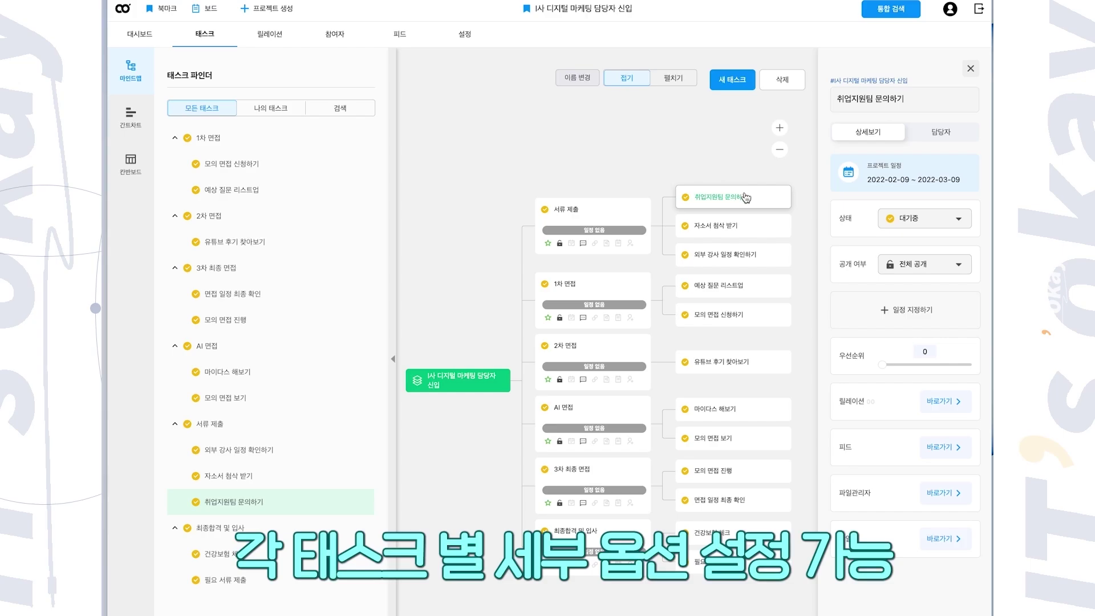
left_click(746, 196)
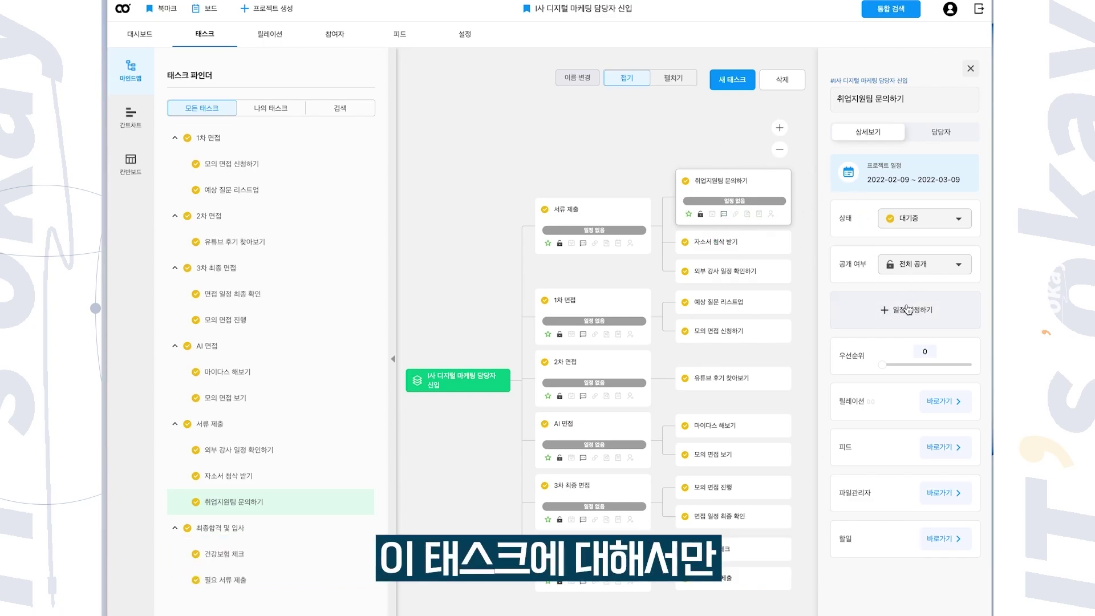
left_click(903, 323)
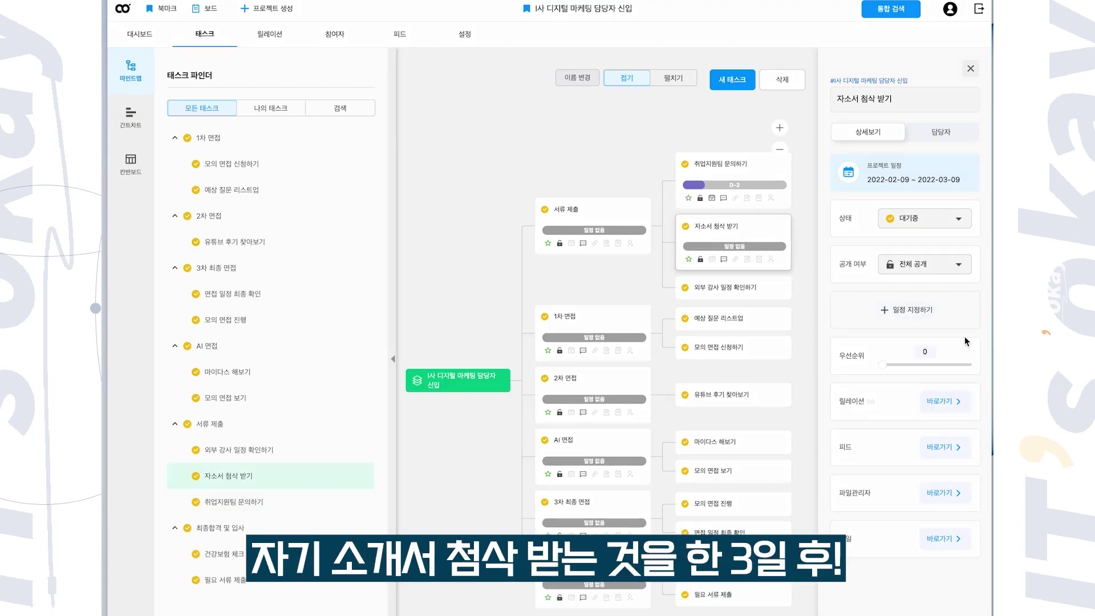
- Assign the 자소서 첨삭 받기 subtask a schedule from 2022-02-09 to 2022-02-12
left_click(931, 313)
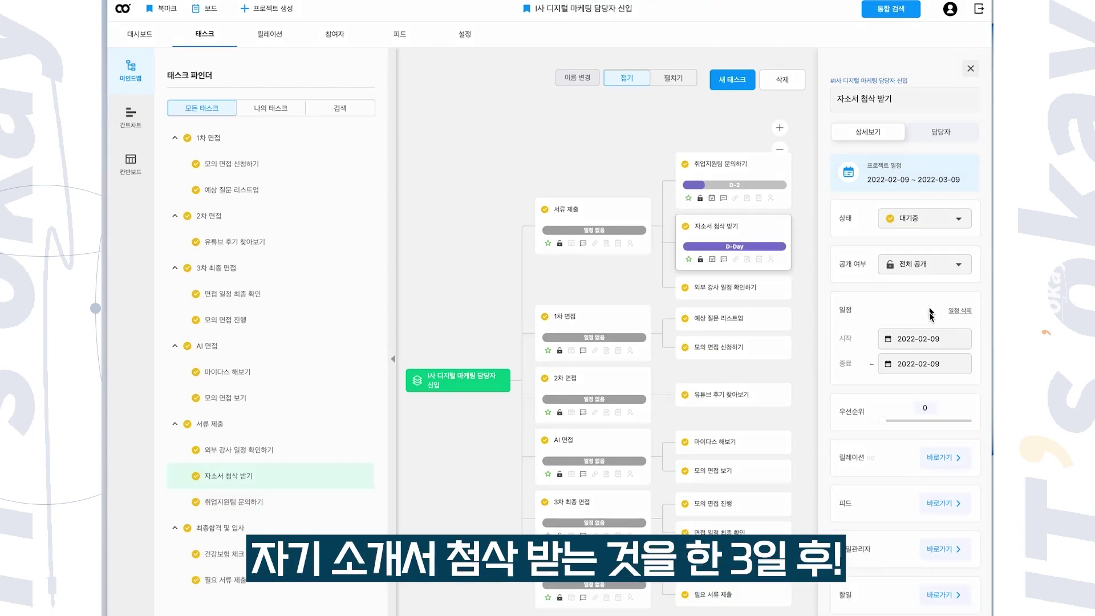
left_click(936, 364)
left_click(977, 446)
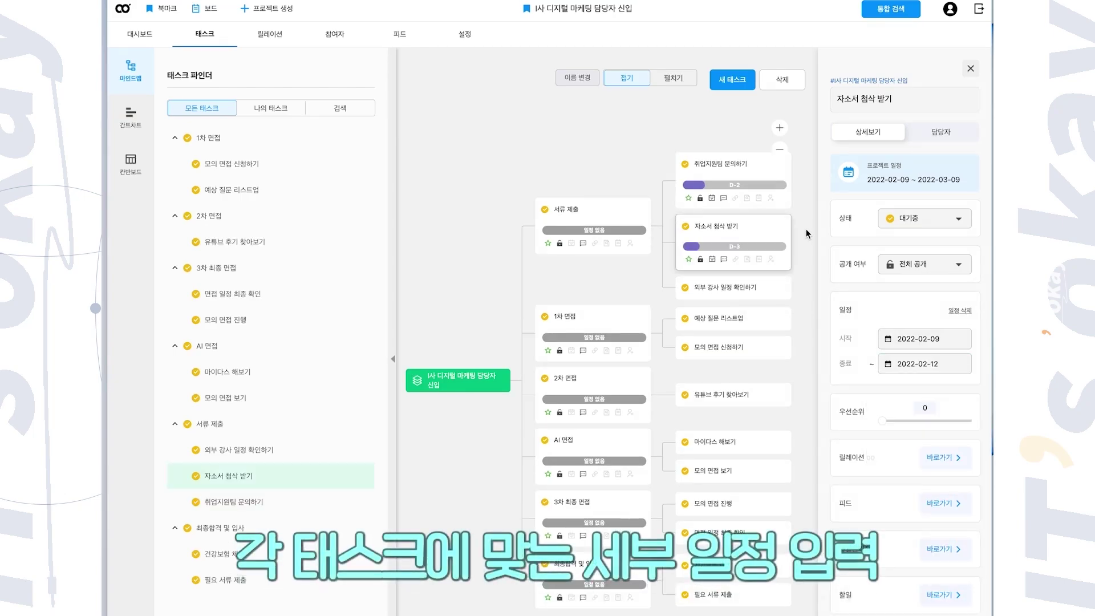
- Assign the 서류 제출 task a schedule from 2022-02-09 to 2022-02-16
left_click(770, 292)
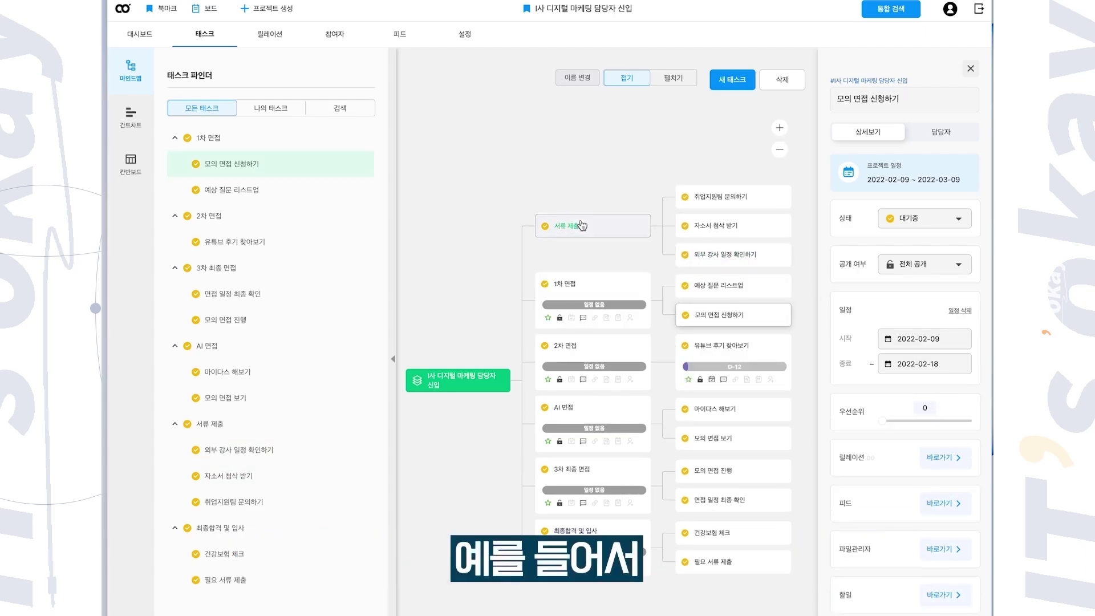
left_click(600, 215)
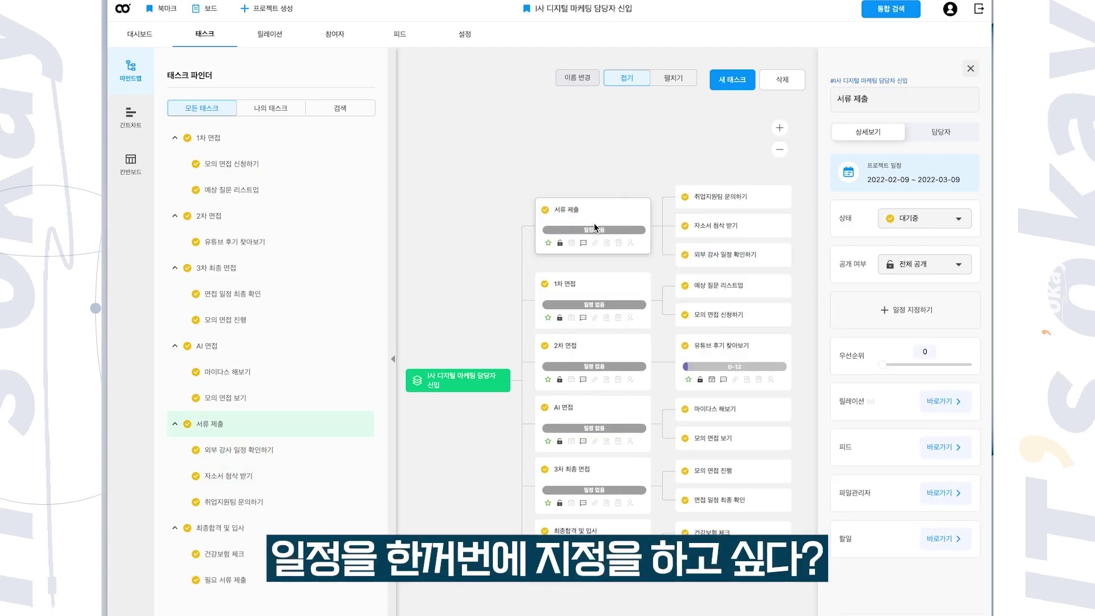
left_click(907, 312)
left_click(948, 364)
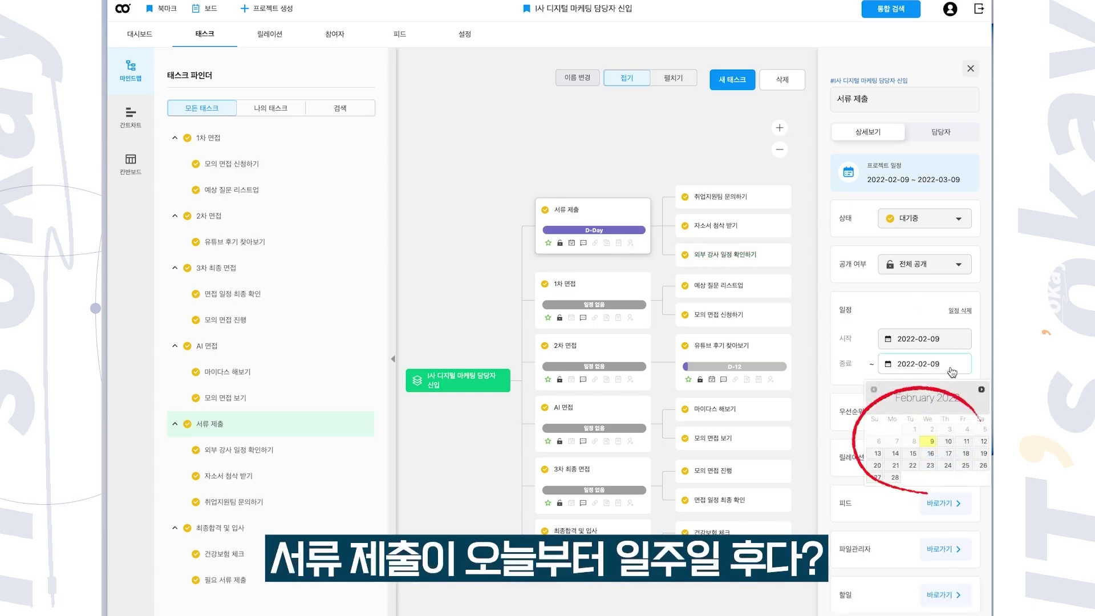
left_click(931, 454)
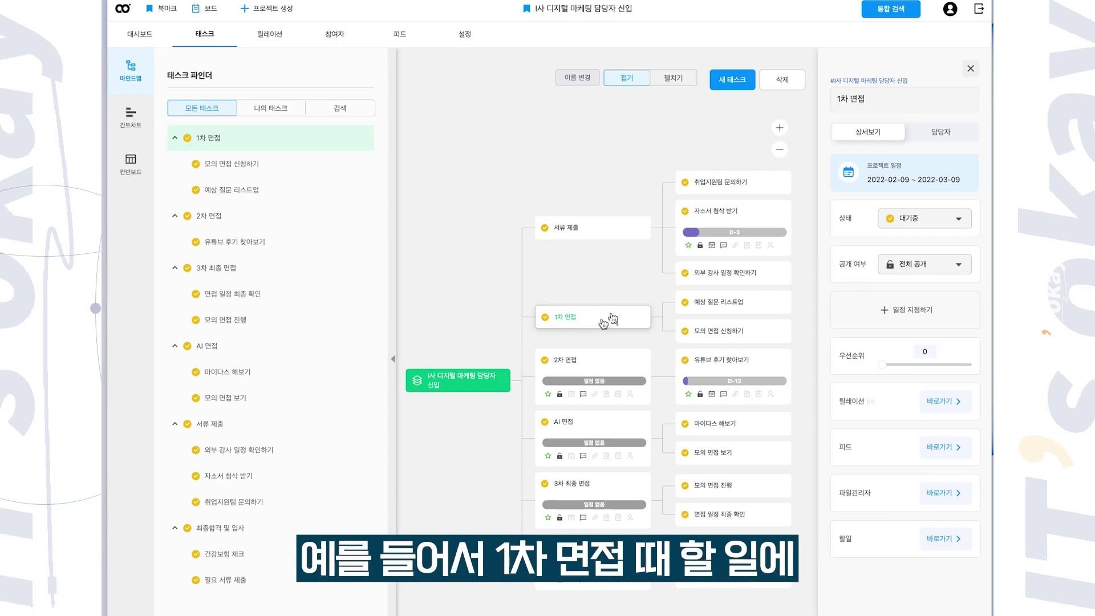
- Add the to-dos 정장 챙기기, 미리 교통편 확인하기 and 편한 신발 여분 챙기기 to the 1차 면접 task
left_click(944, 539)
left_click(629, 236)
type("지")
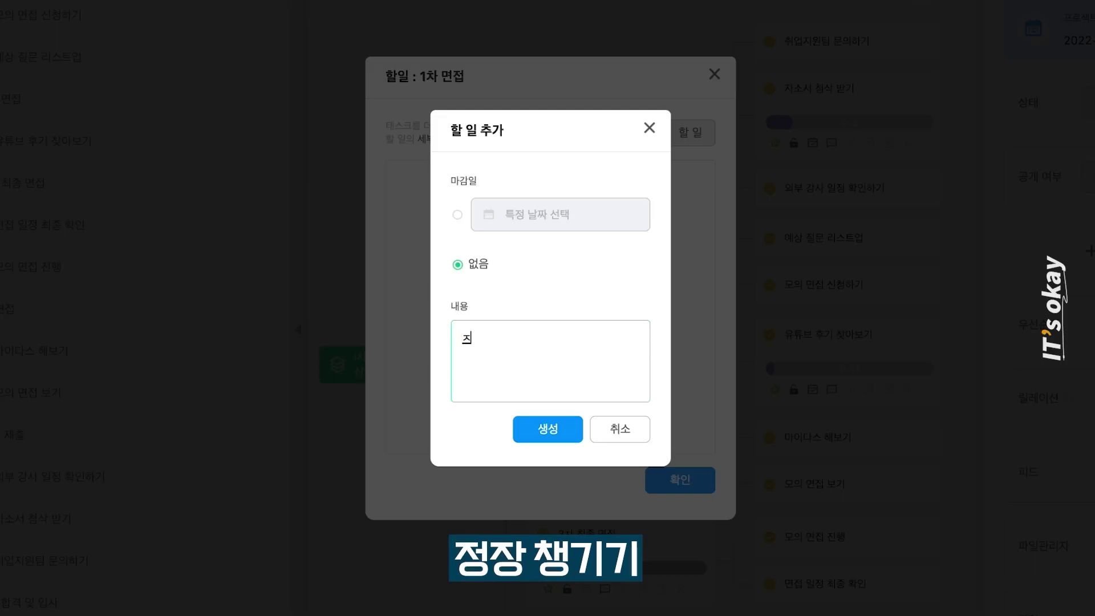
left_click(515, 435)
type("미리 교")
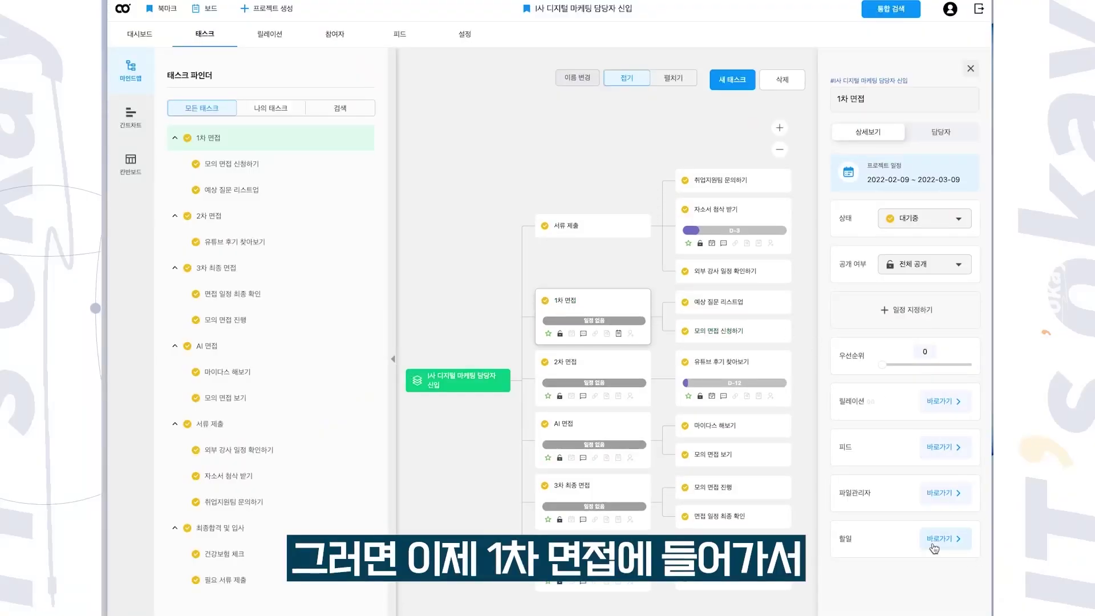
- Review the 1차 면접 to-do list from the task details, and again directly from its mind map card
left_click(934, 548)
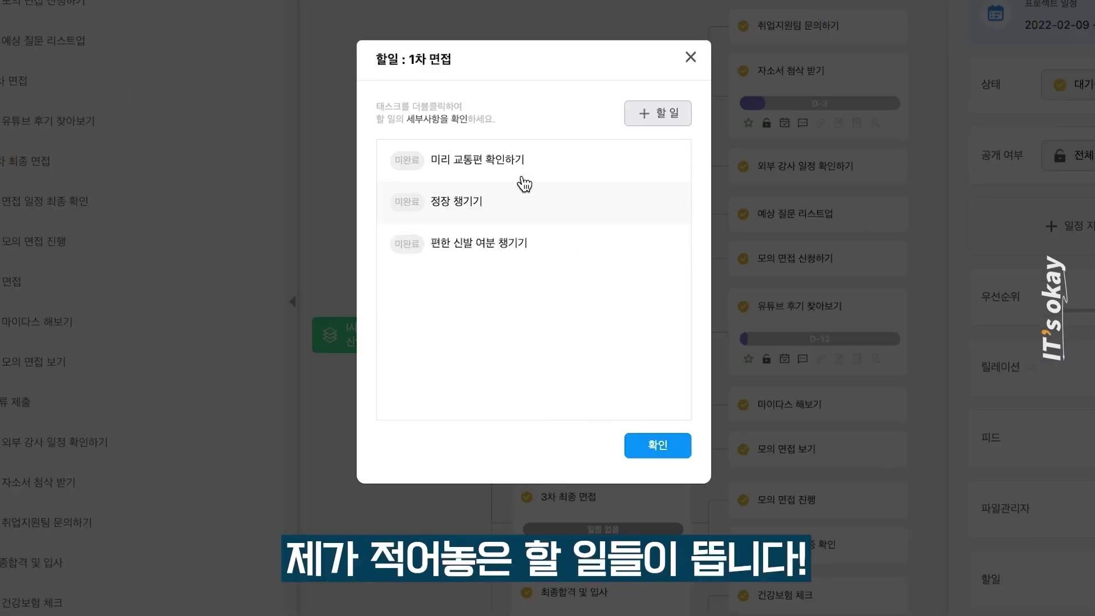
left_click(421, 162)
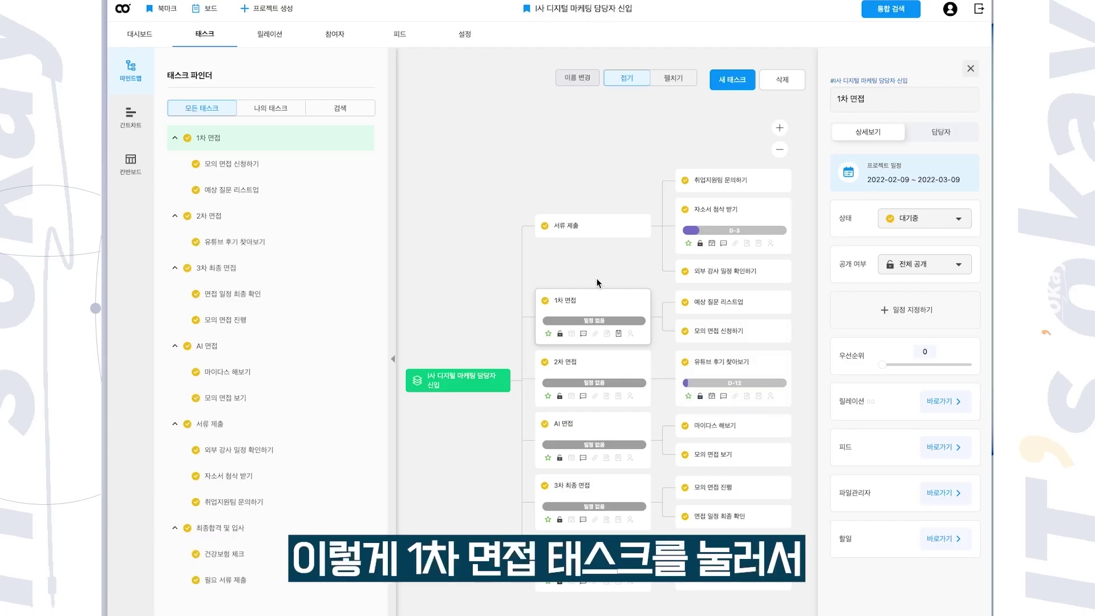
left_click(593, 308)
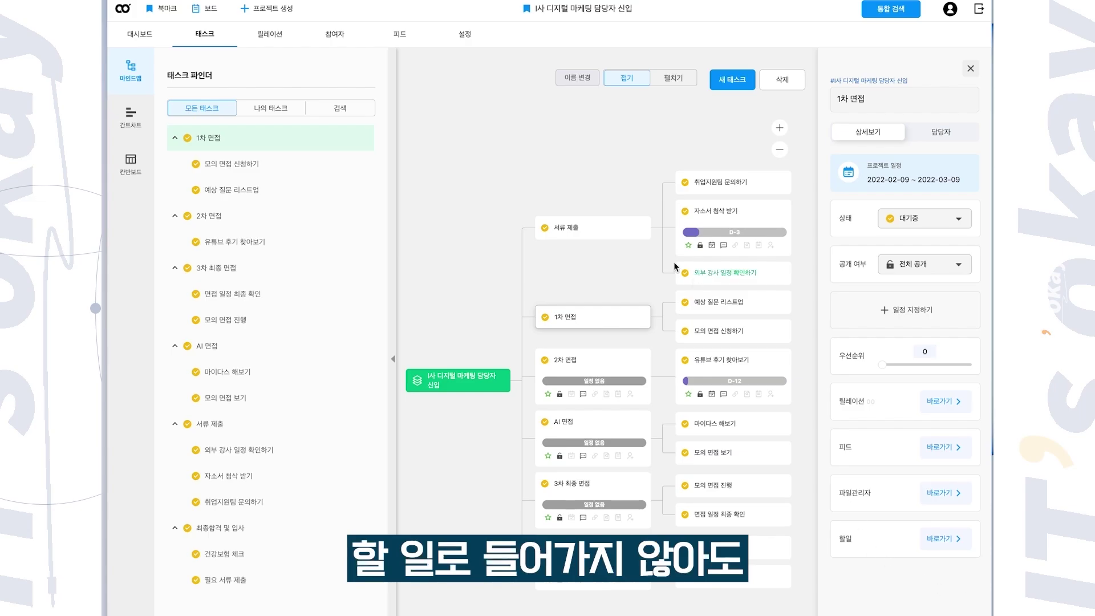
left_click(621, 327)
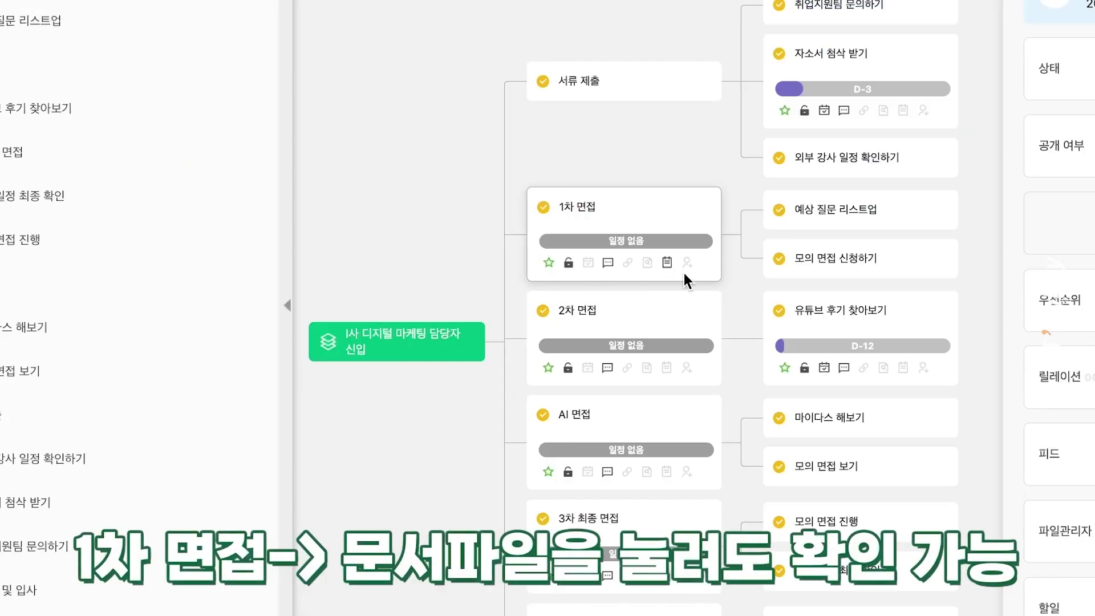
left_click(667, 263)
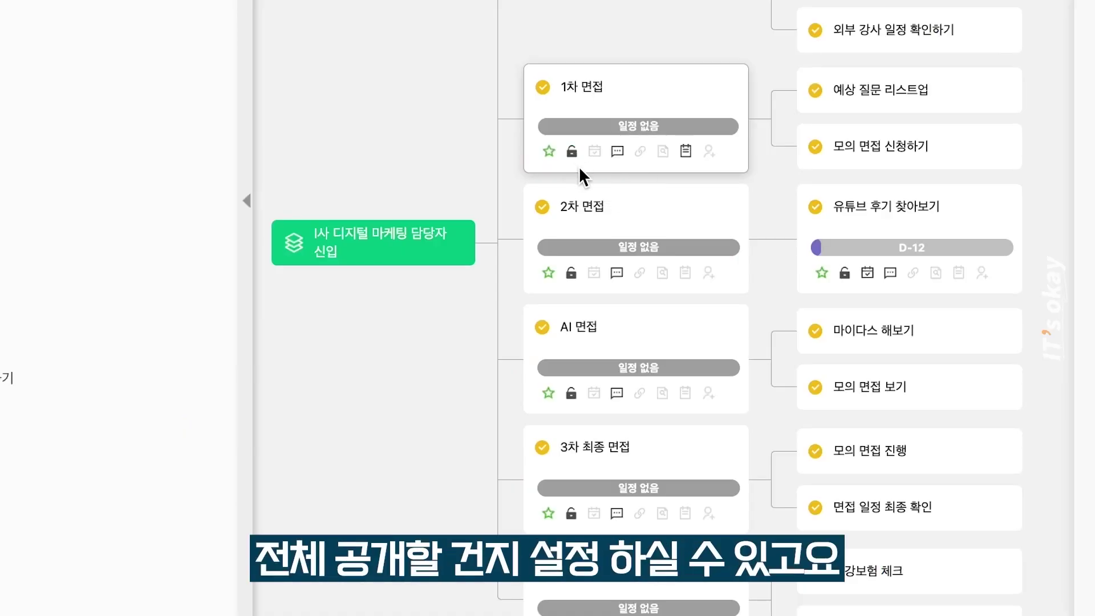
- Examine the 1차 면접 card's shortcuts, expanding the attachment of the 자기소개서 초안 ver.1 feed post and reopening the to-do list
left_click(594, 151)
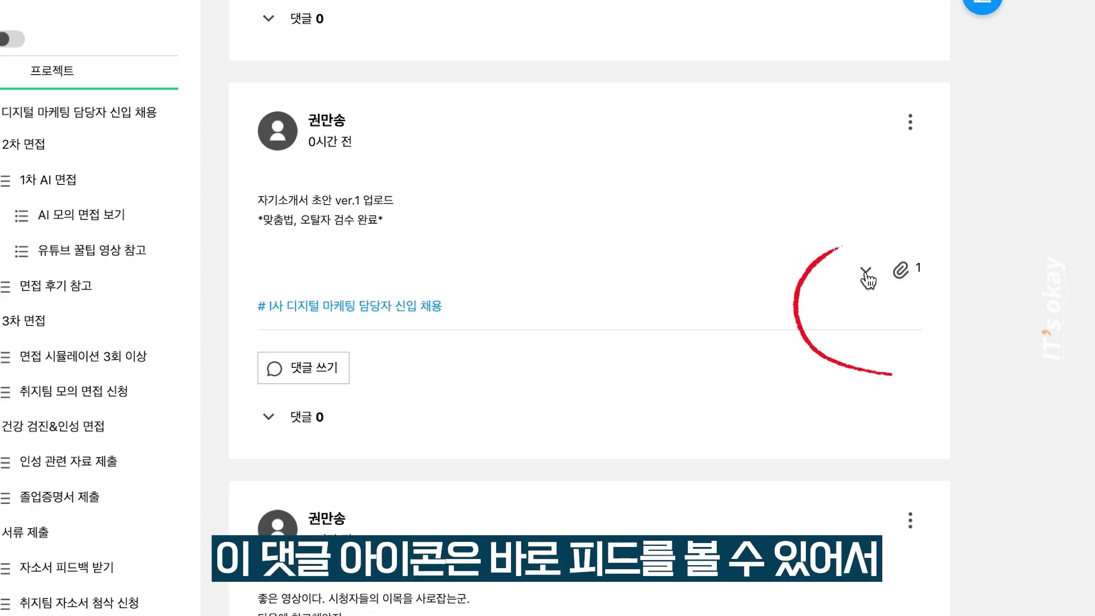
left_click(866, 274)
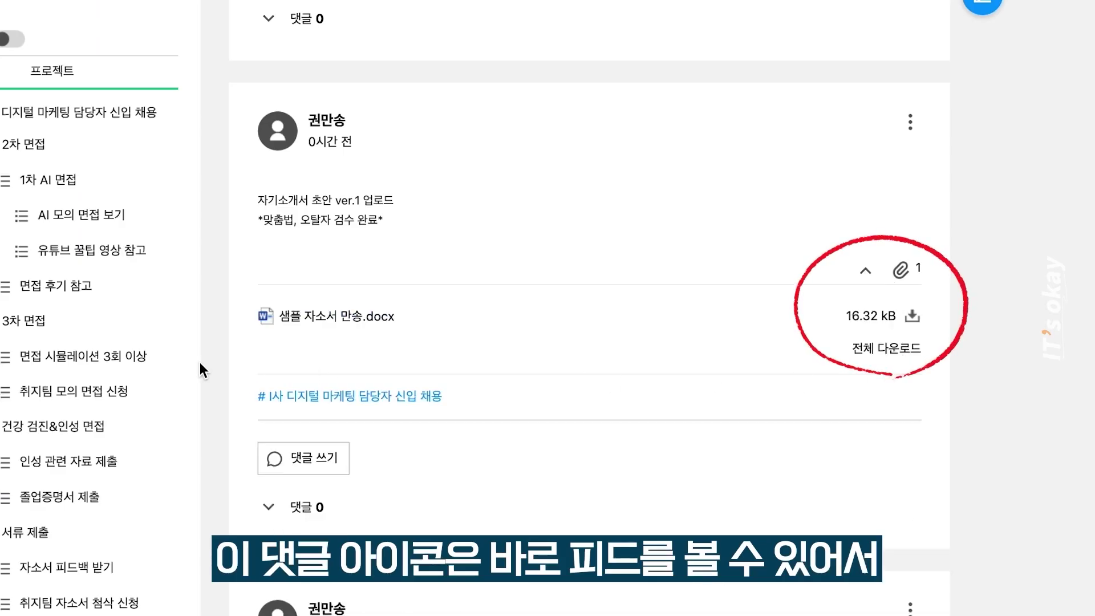
scroll(1005, 382, "down", 6)
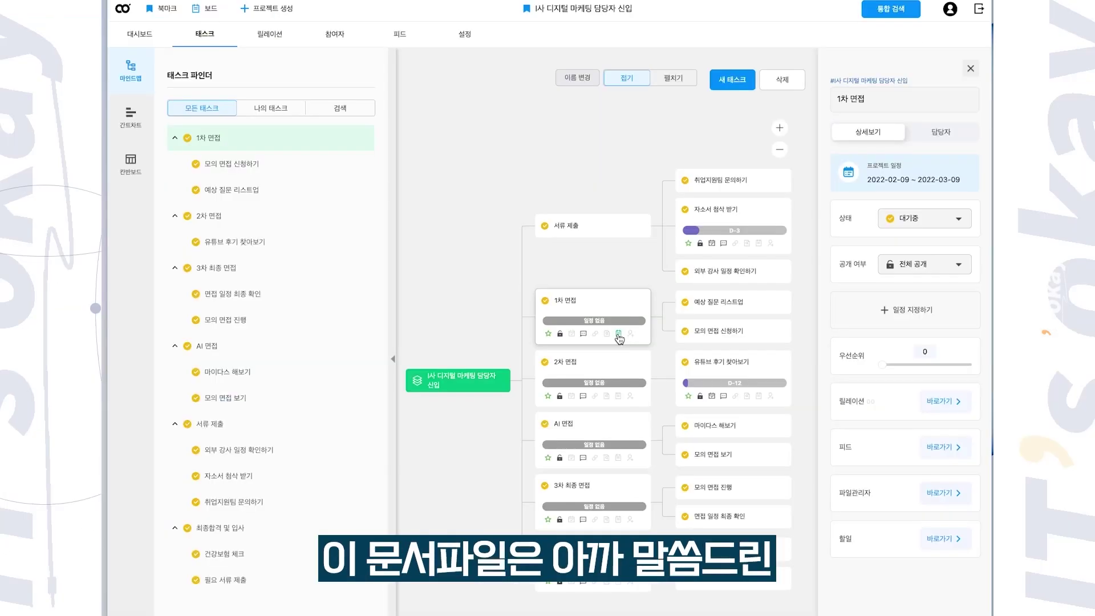
left_click(618, 334)
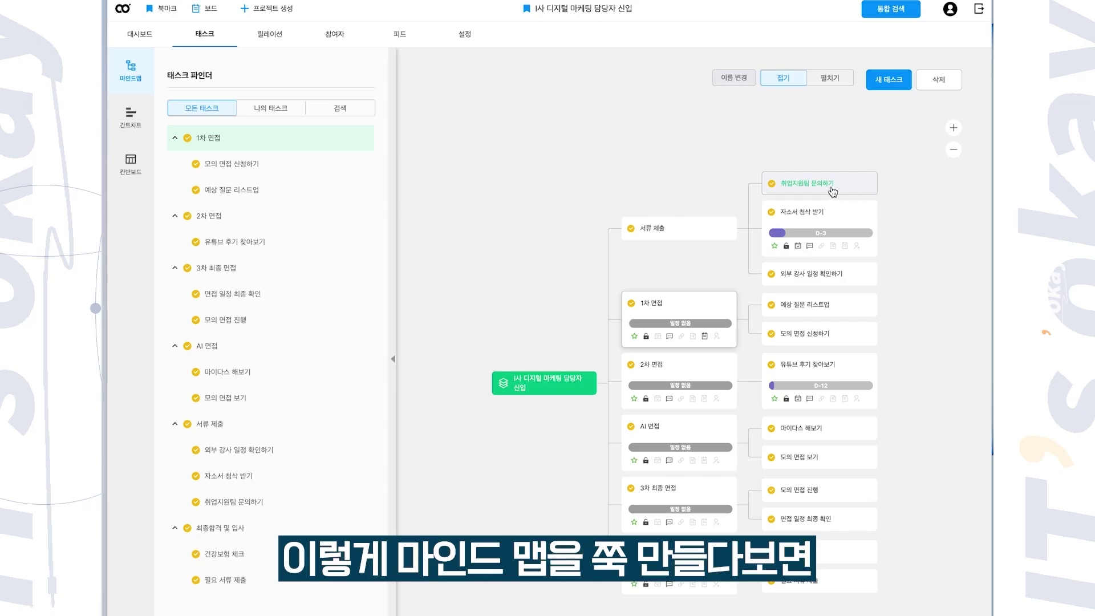
- View the details of 취업지원팀 문의하기 from the mind map and close them again
left_click(833, 191)
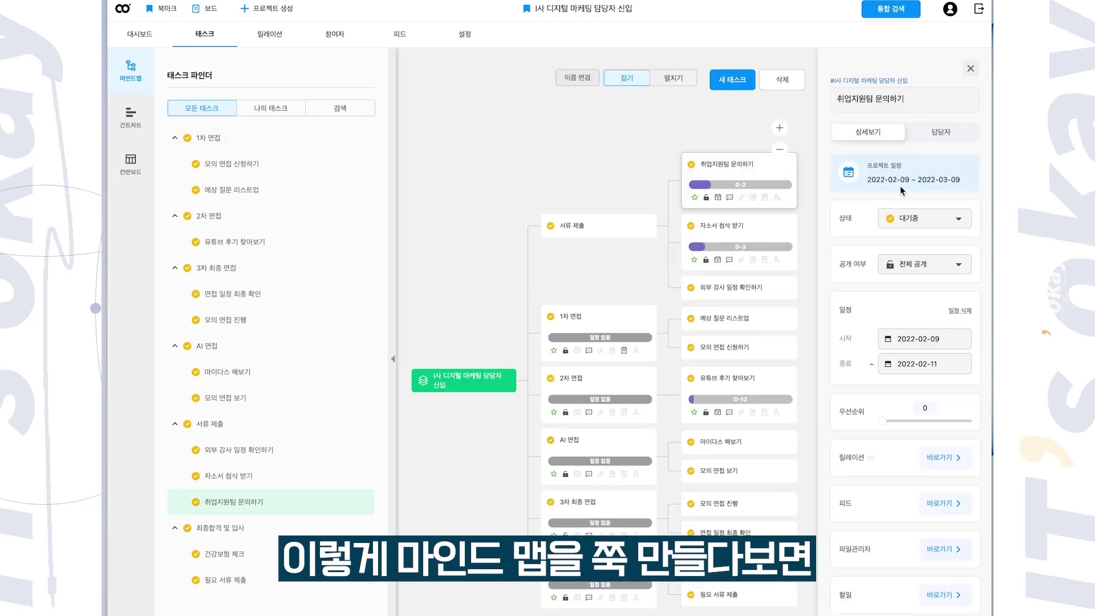
left_click(967, 71)
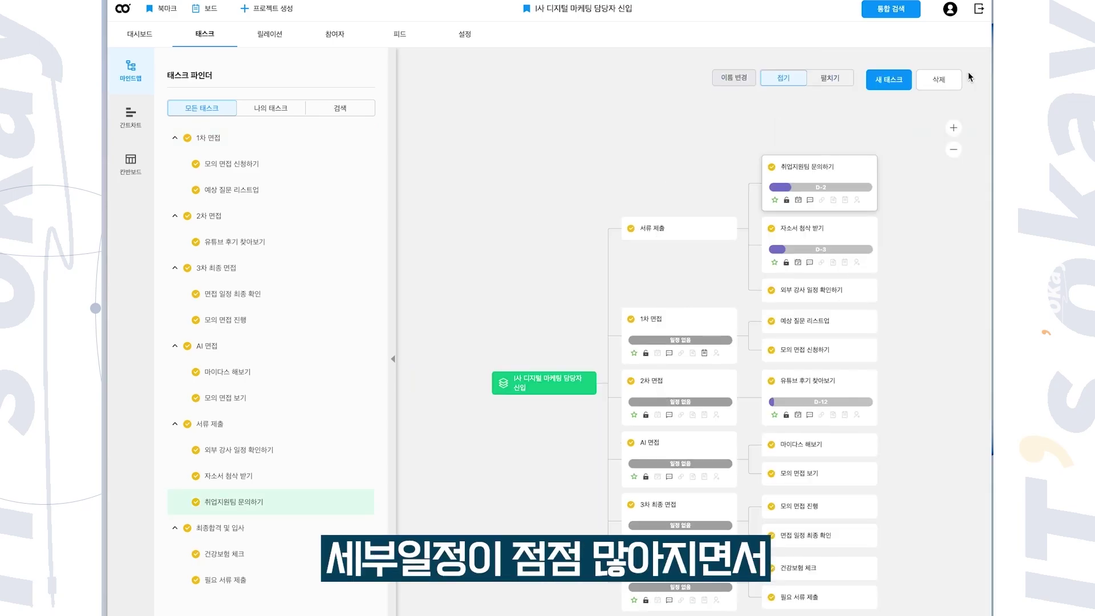